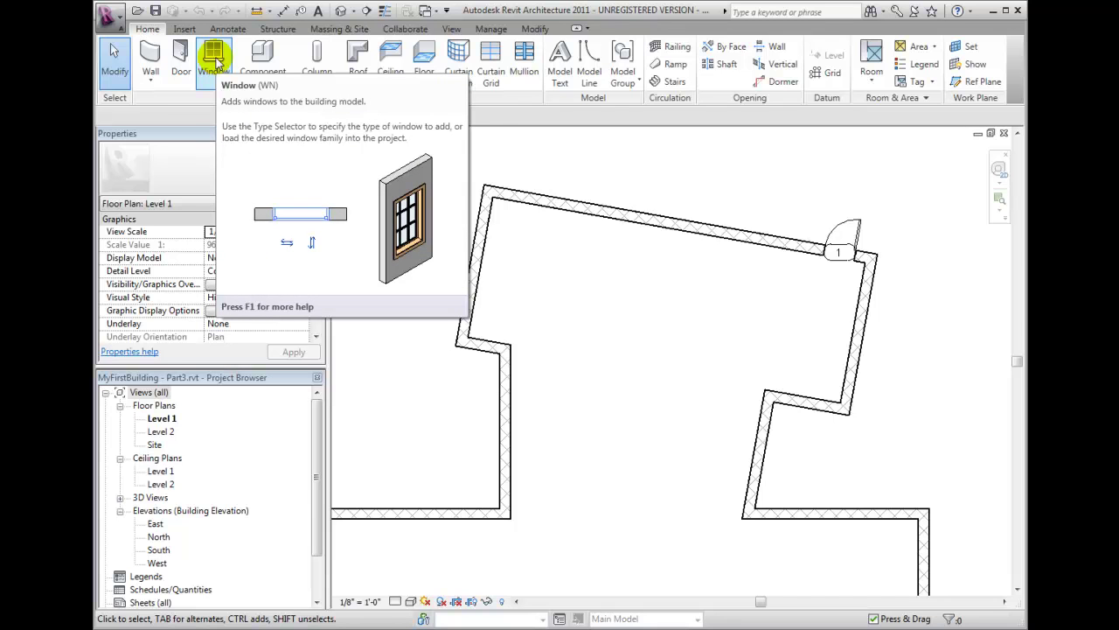
# - Start the Window tool and review the available Fixed window sizes
pyautogui.click(215, 59)
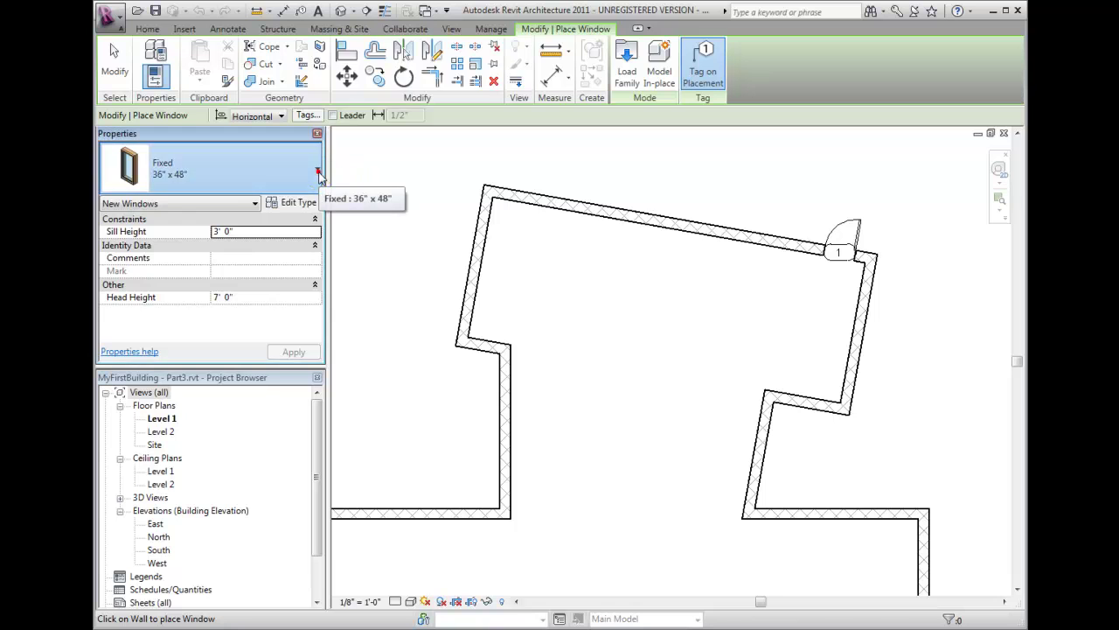
pyautogui.click(318, 171)
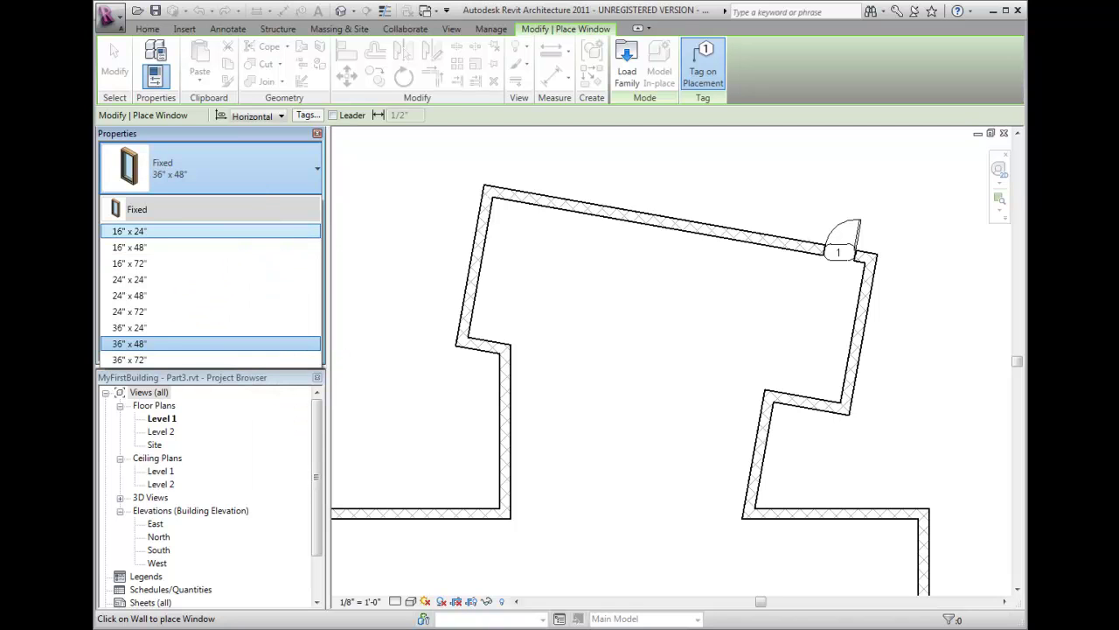
pyautogui.press('Escape')
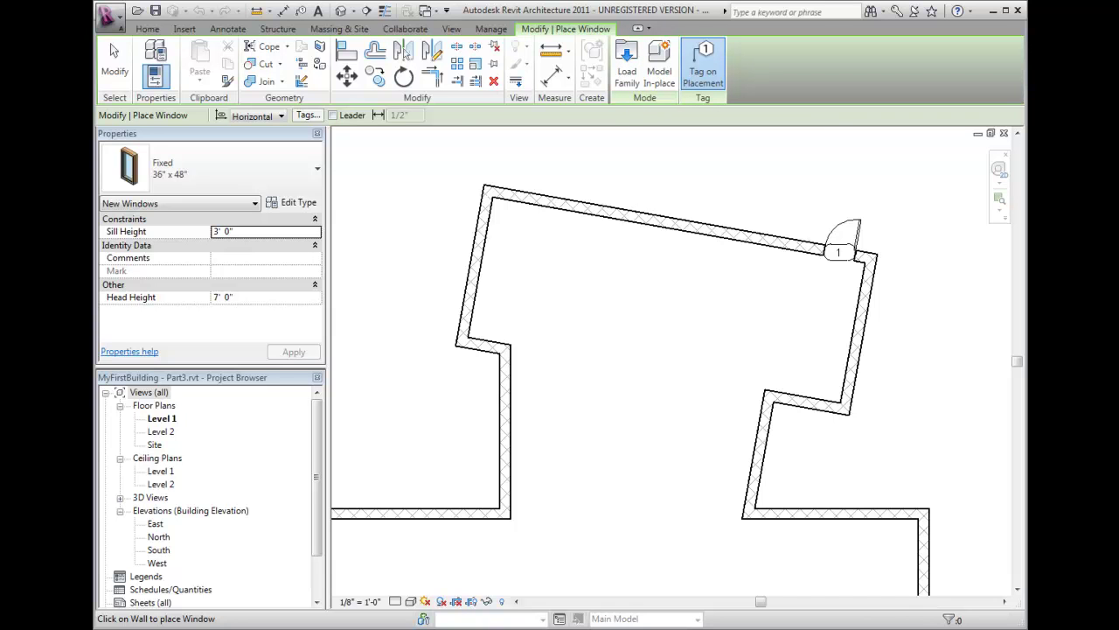
# - Examine the window tagging options: tag on placement, tag orientation, loaded tags per category and leader
pyautogui.click(708, 68)
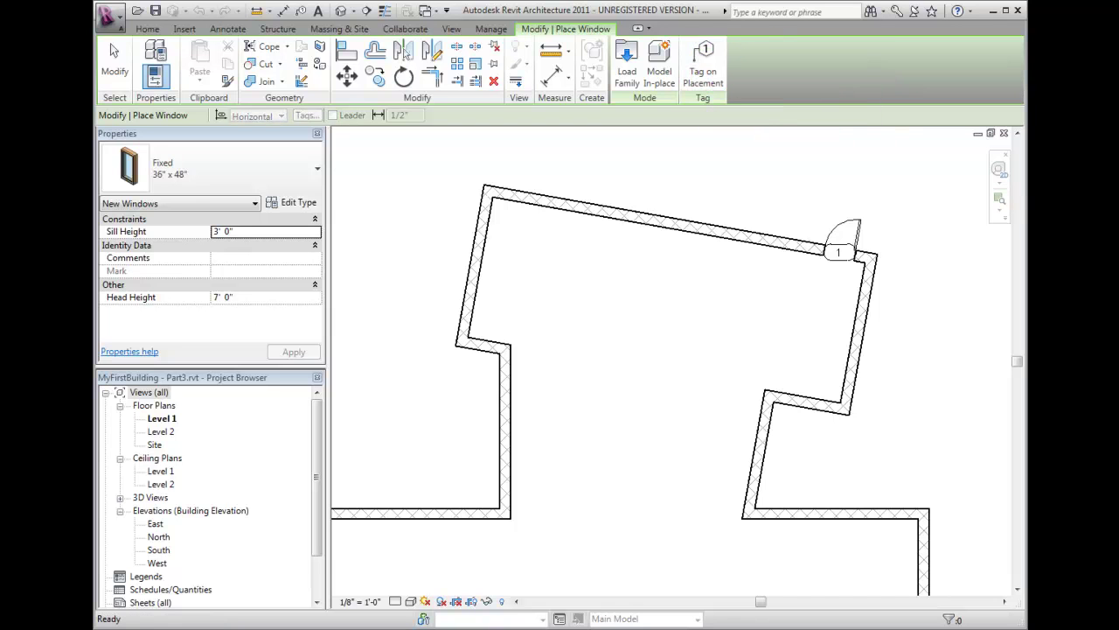
pyautogui.click(704, 65)
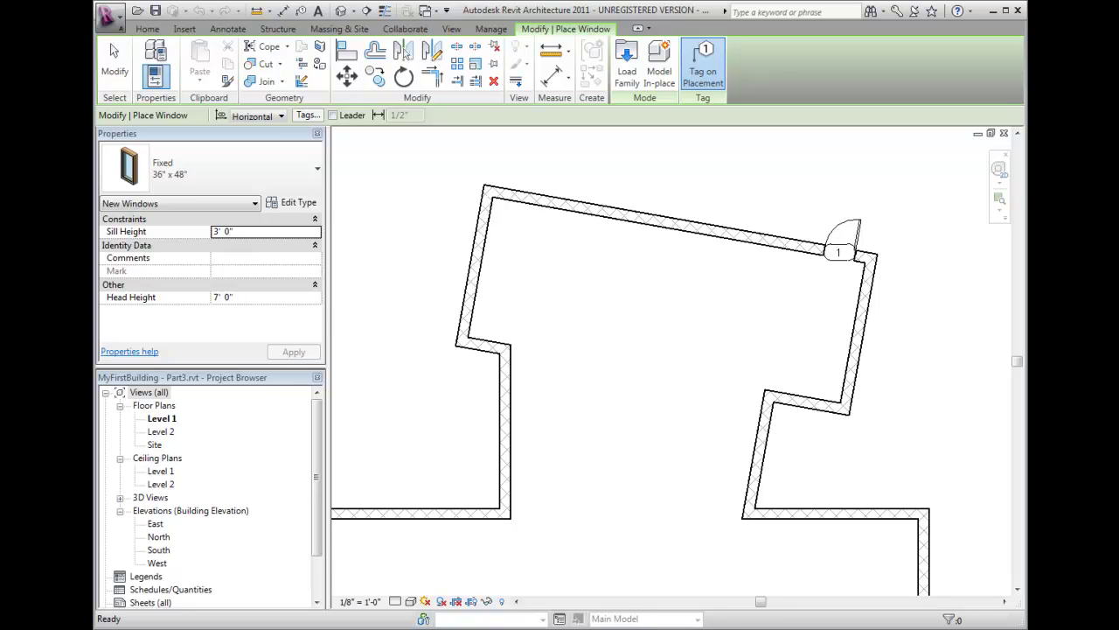
pyautogui.click(282, 117)
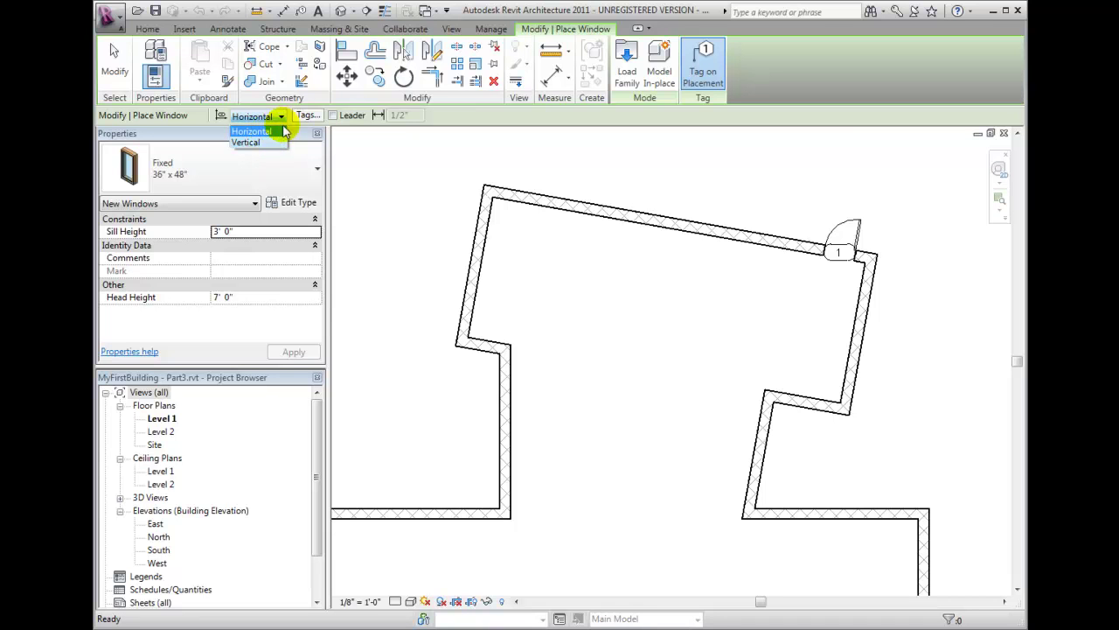
pyautogui.click(312, 115)
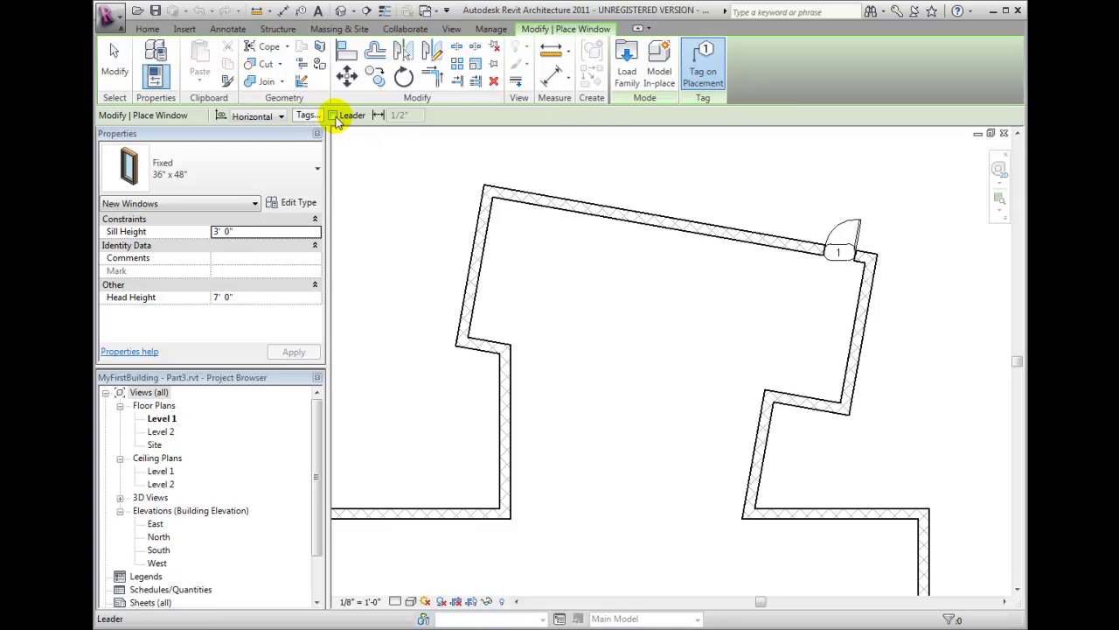
pyautogui.click(316, 117)
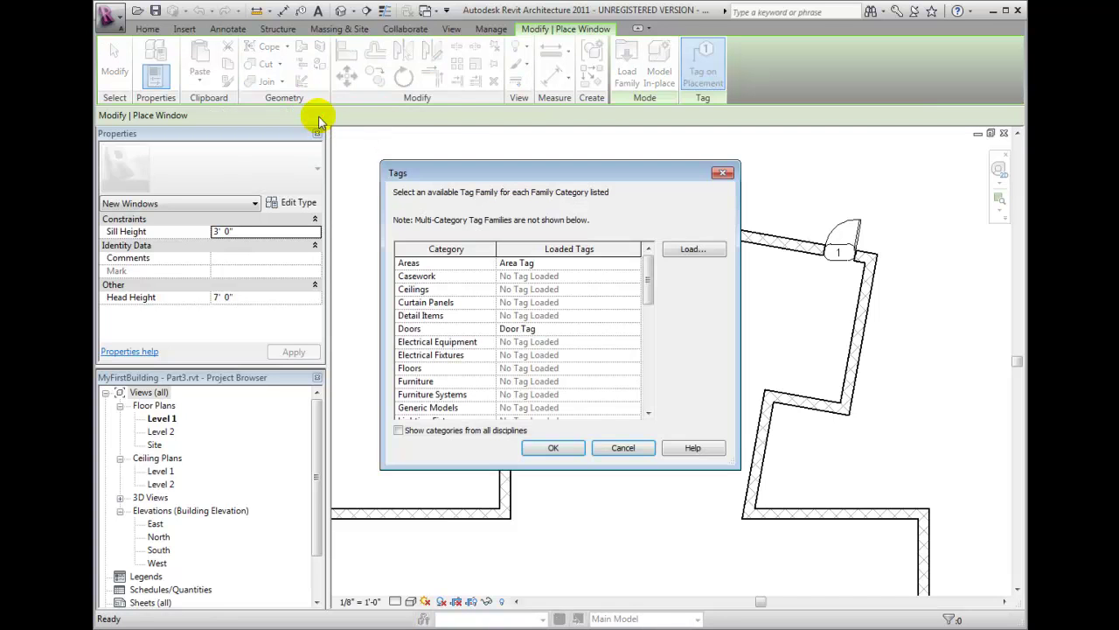
pyautogui.click(645, 451)
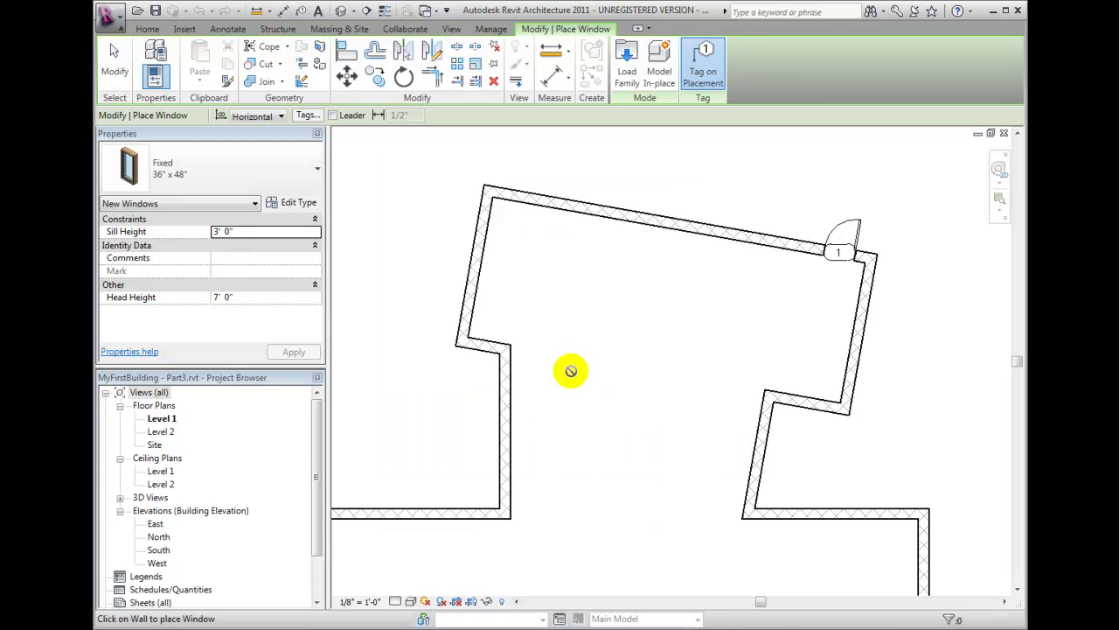
pyautogui.click(332, 116)
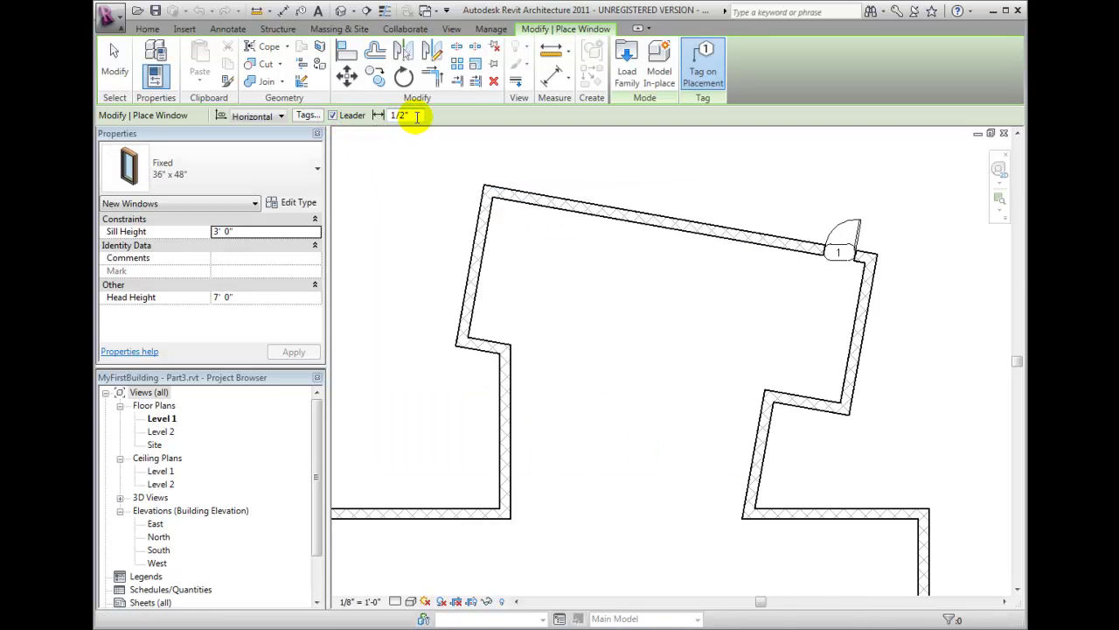
pyautogui.click(333, 115)
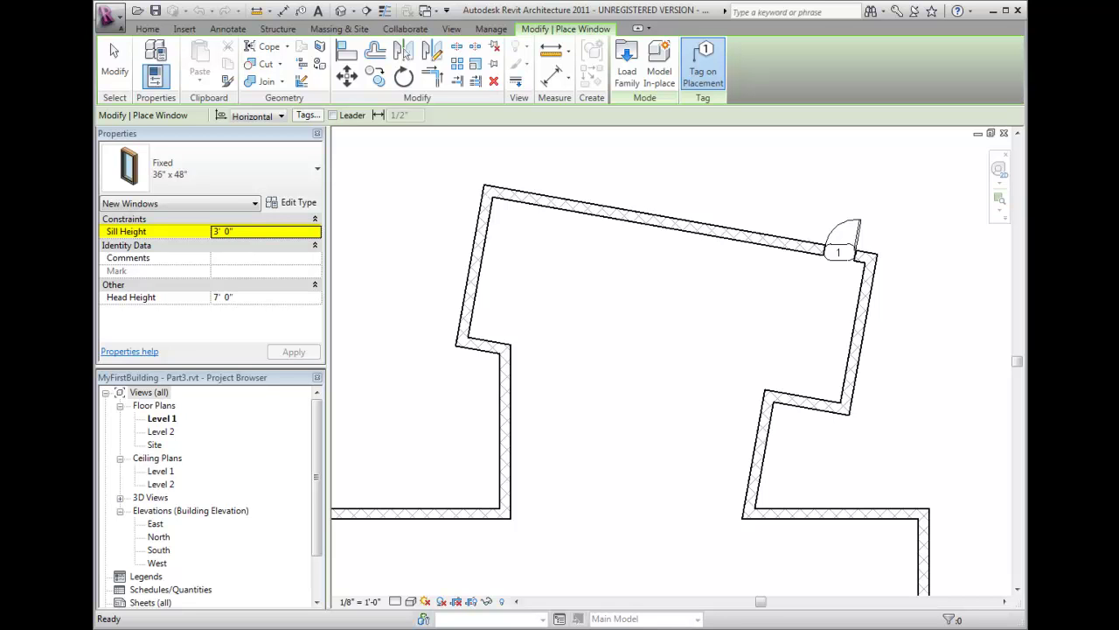
# - Duplicate the Fixed 36" x 48" window type under the name 60" x 54"
pyautogui.click(299, 203)
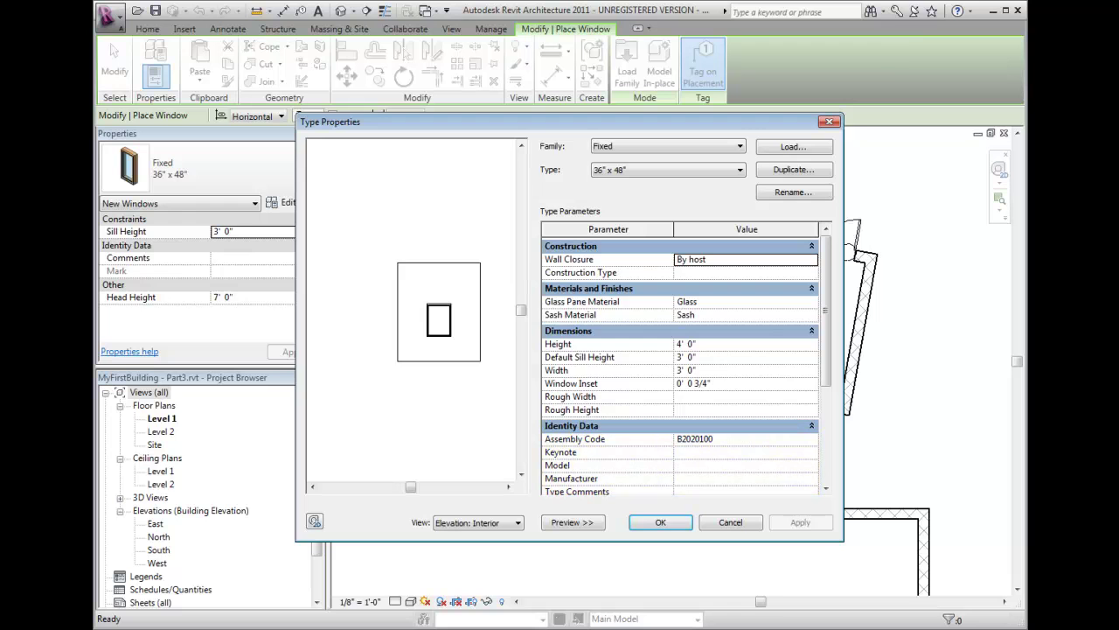
pyautogui.click(792, 169)
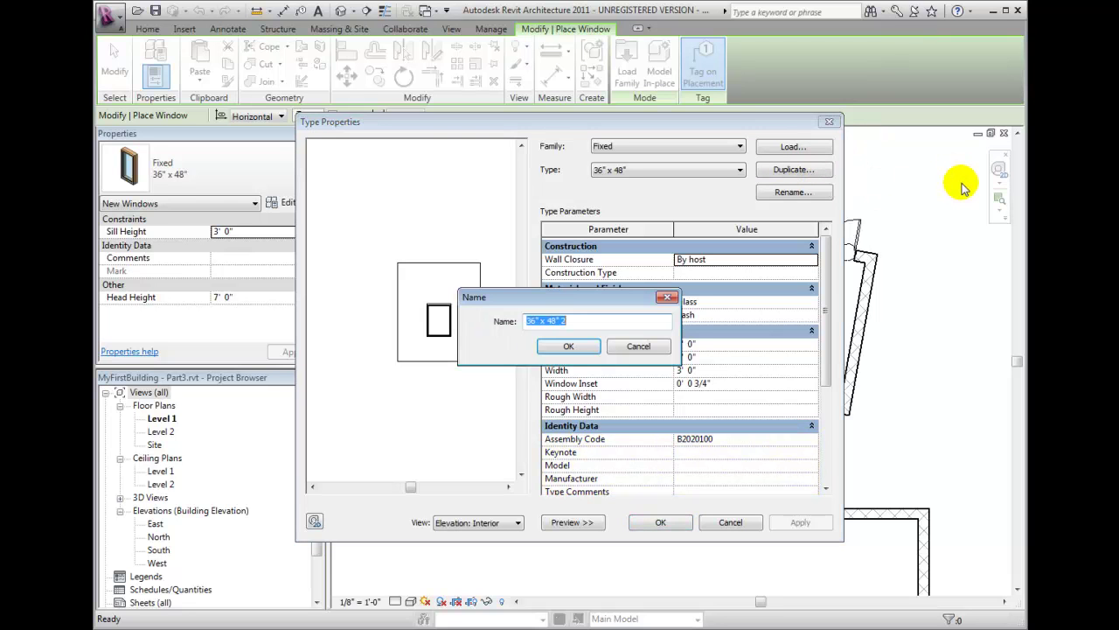
pyautogui.write('6')
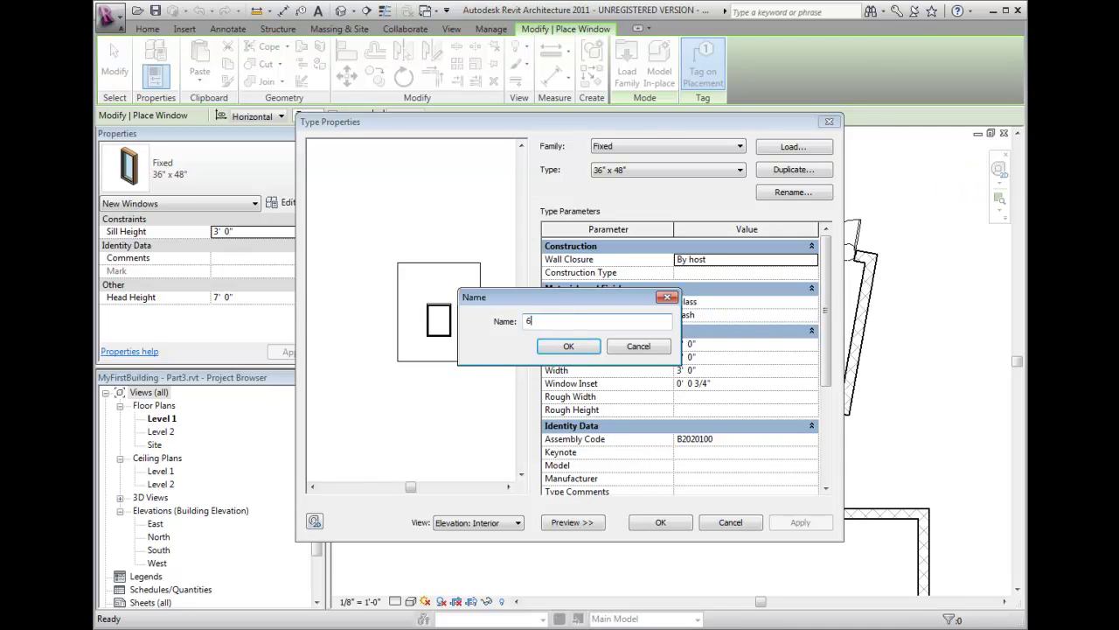
pyautogui.write('0" x 54"')
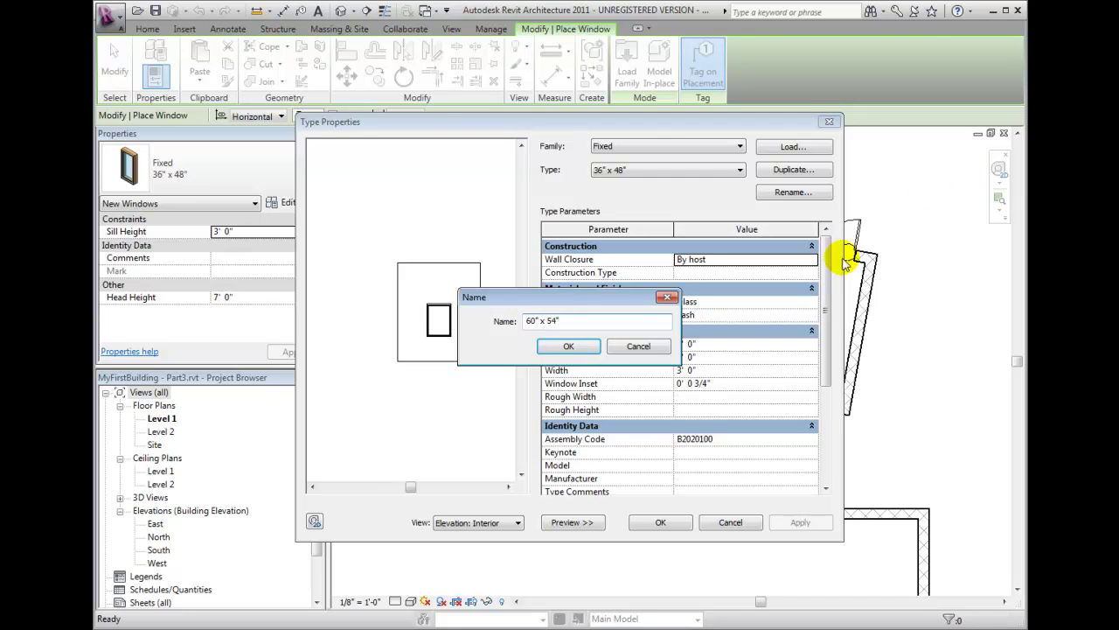
pyautogui.click(561, 347)
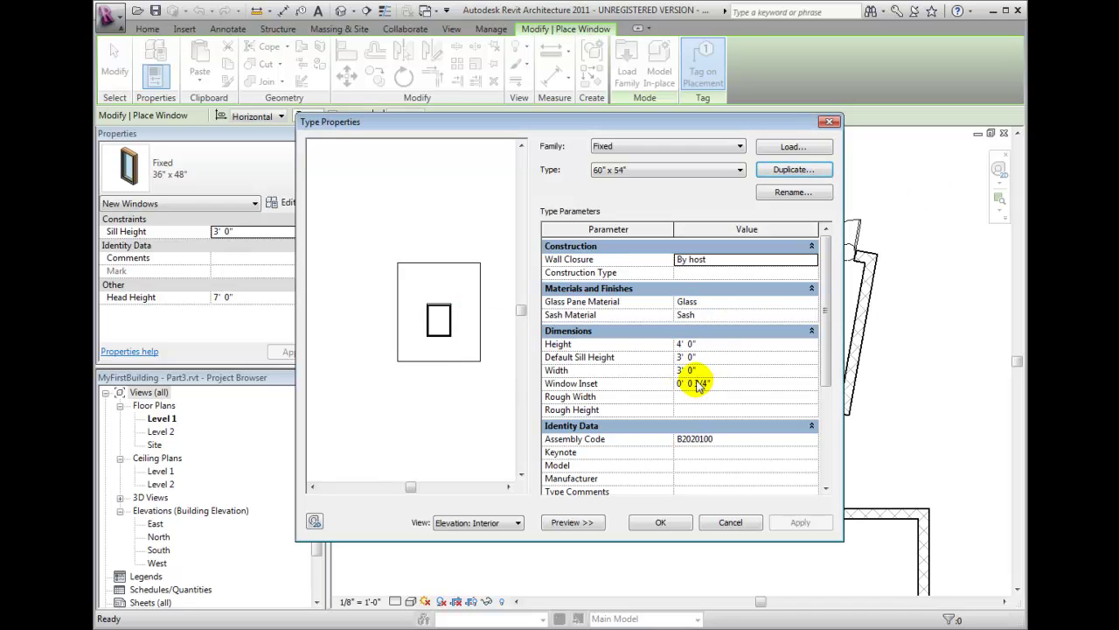
# - Set the new window type's height to 54" and width to 60", and accept the type properties
pyautogui.click(700, 344)
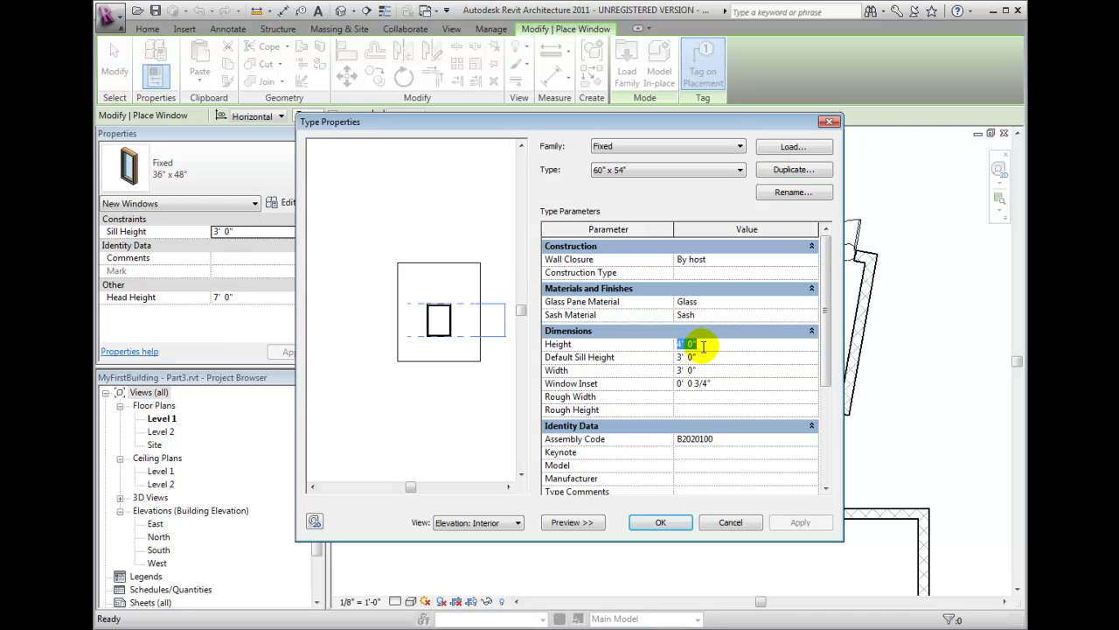
pyautogui.write('54')
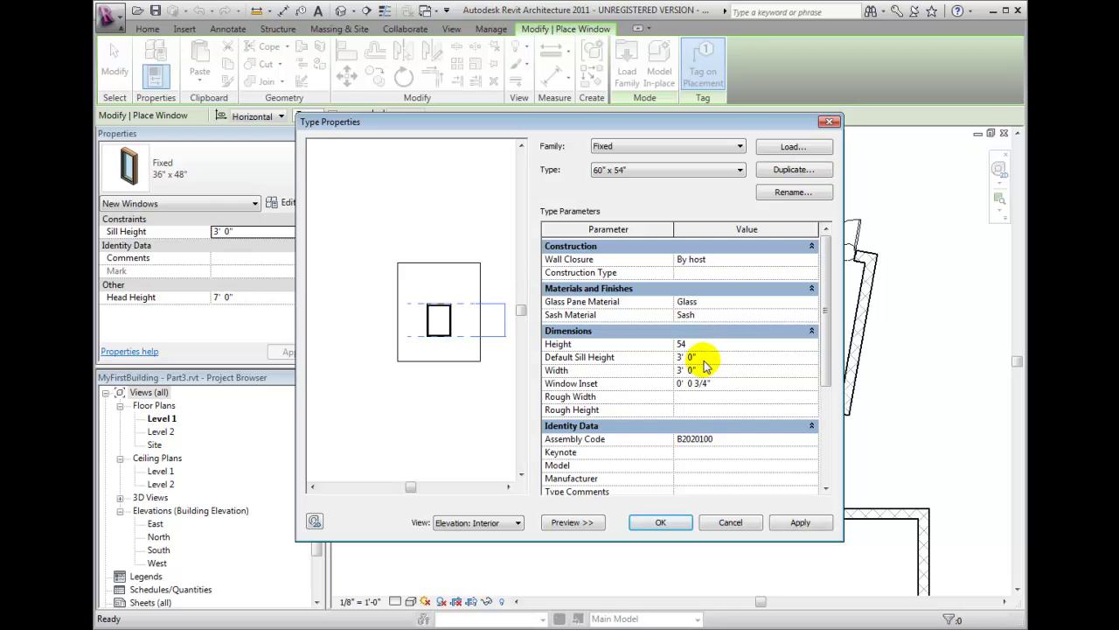
pyautogui.click(704, 359)
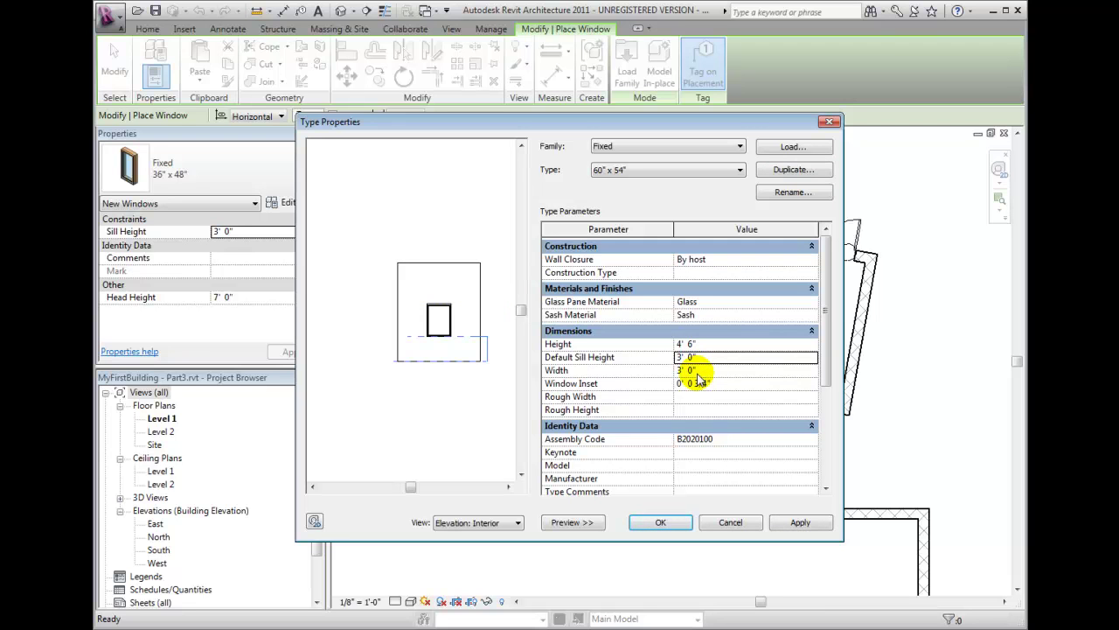
pyautogui.click(702, 372)
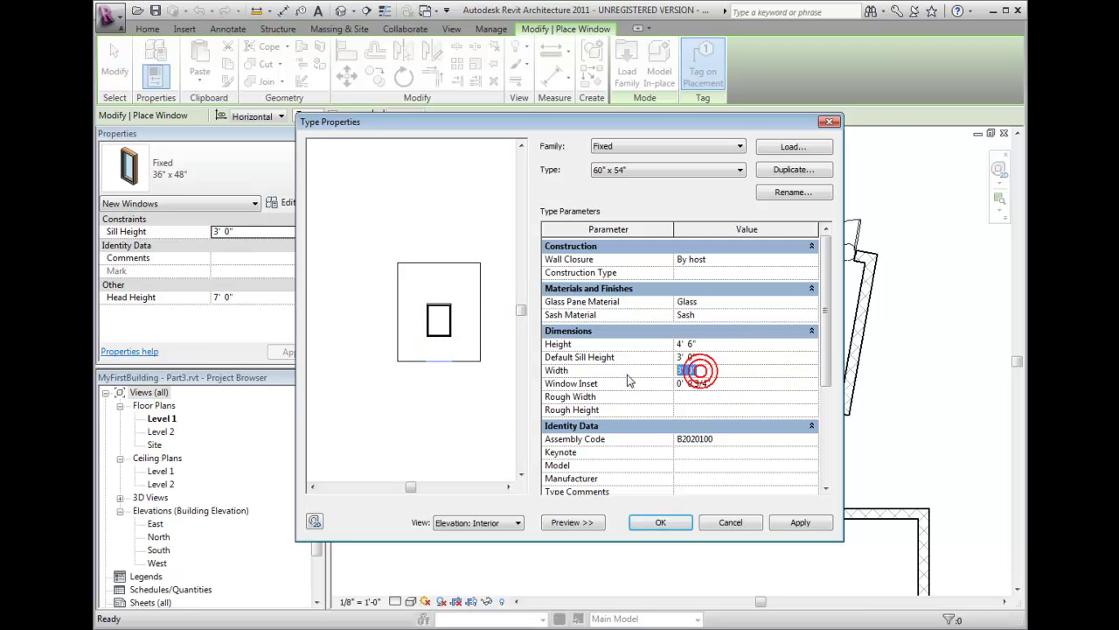
pyautogui.write('60')
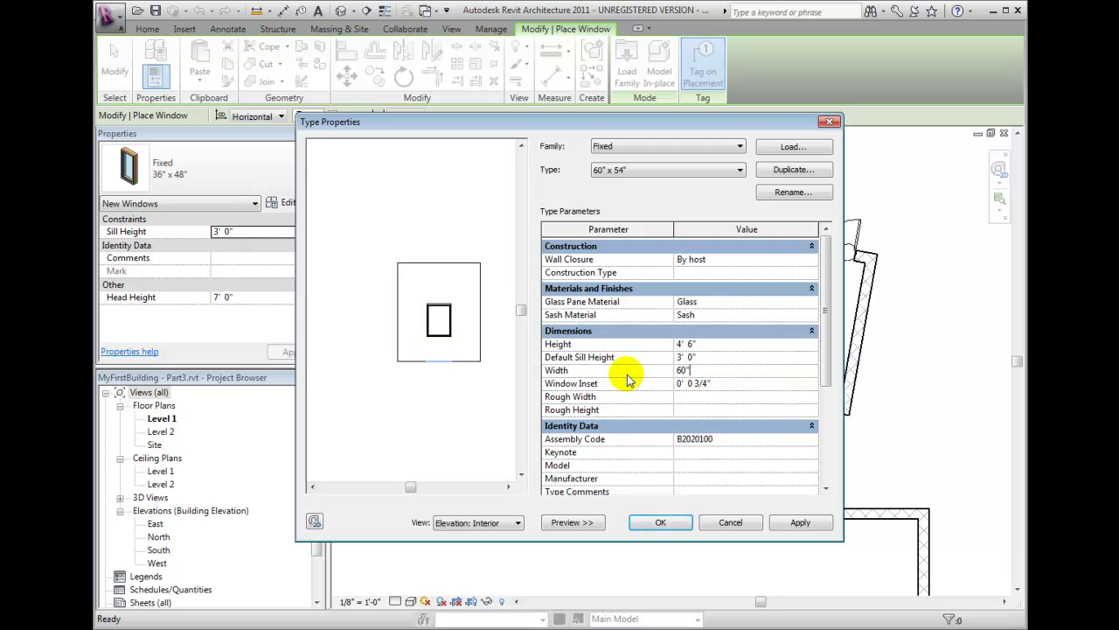
pyautogui.press('Return')
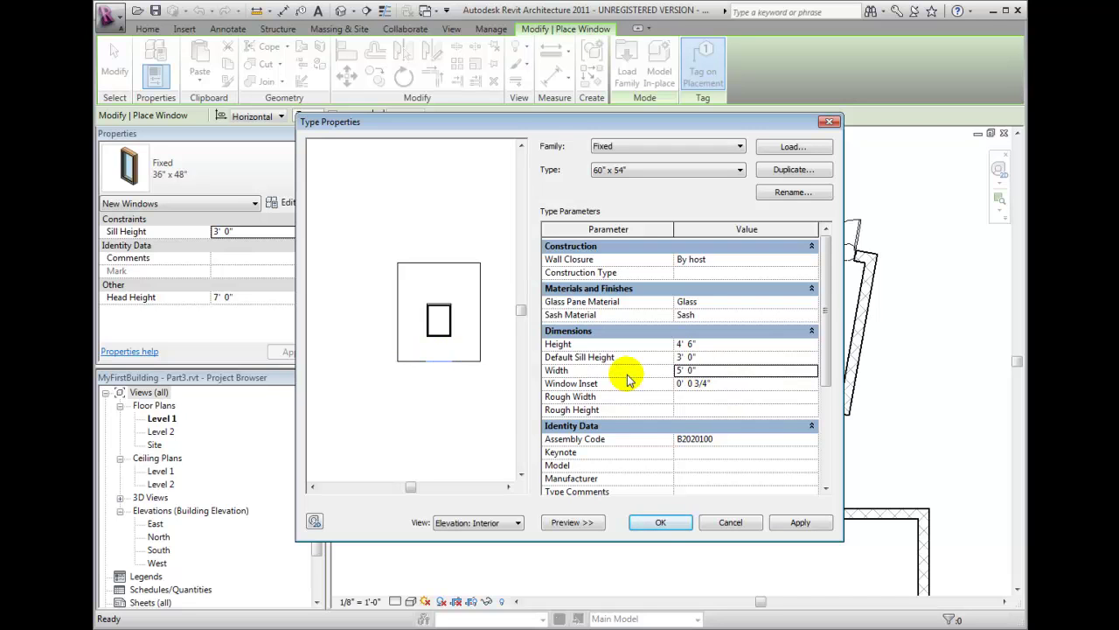
pyautogui.click(660, 522)
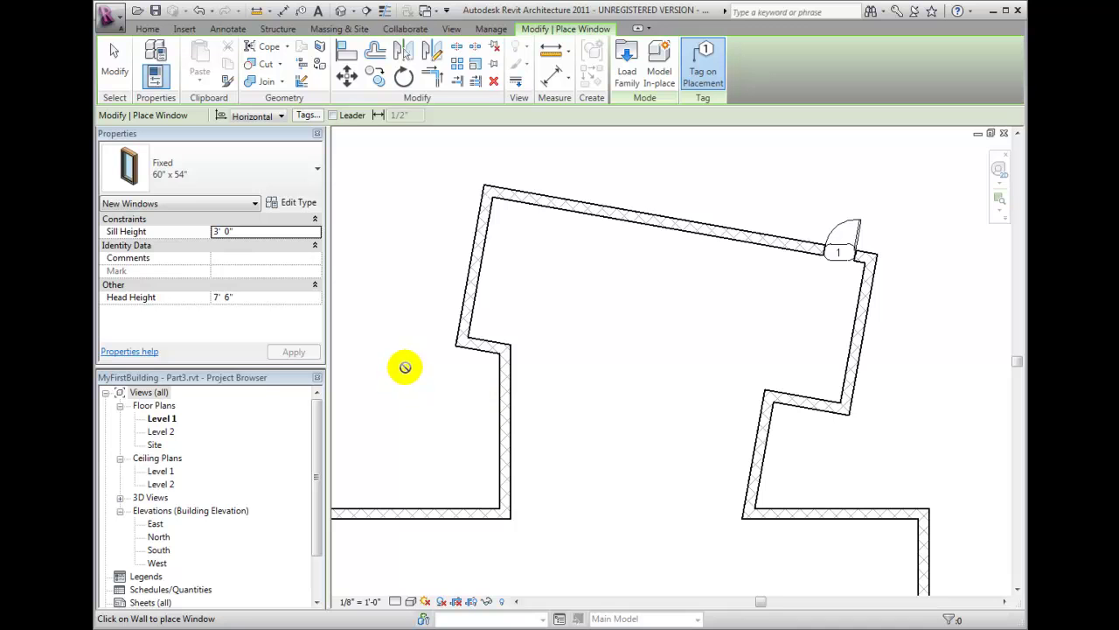
# - Place a 60" x 54" window in the short vertical wall west of the room, about 9' 0" from the horizontal wall below
pyautogui.click(500, 415)
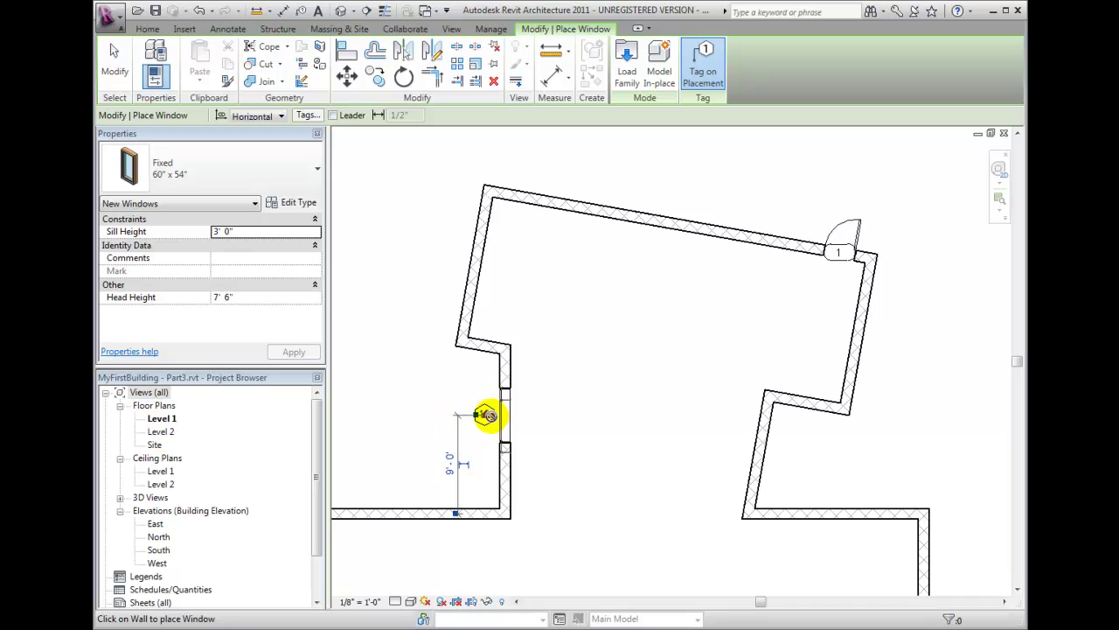
pyautogui.click(491, 416)
pyautogui.click(522, 415)
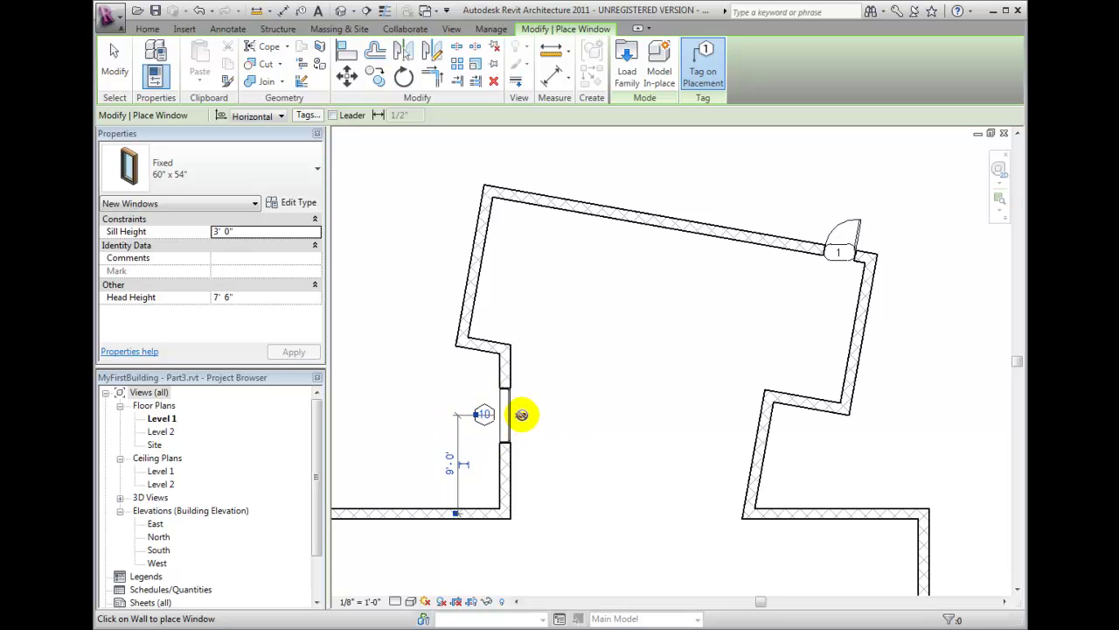
pyautogui.click(522, 415)
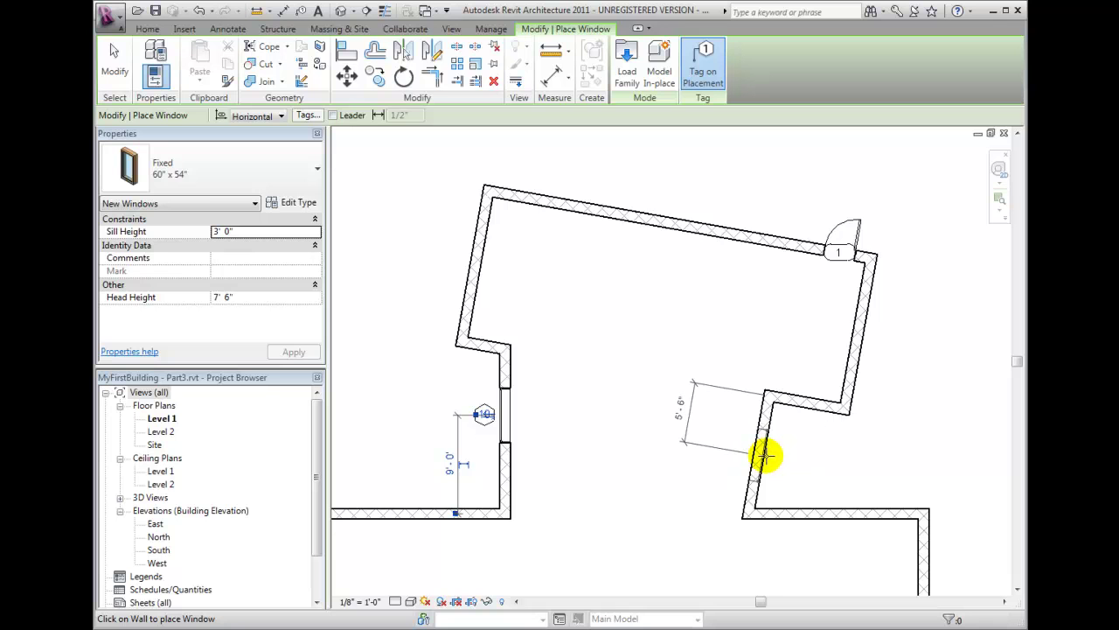
# - Flip the window's facing and place it in the short slanted east wall, about 5' 6" from the adjoining upper wall, ending placement
pyautogui.press('space')
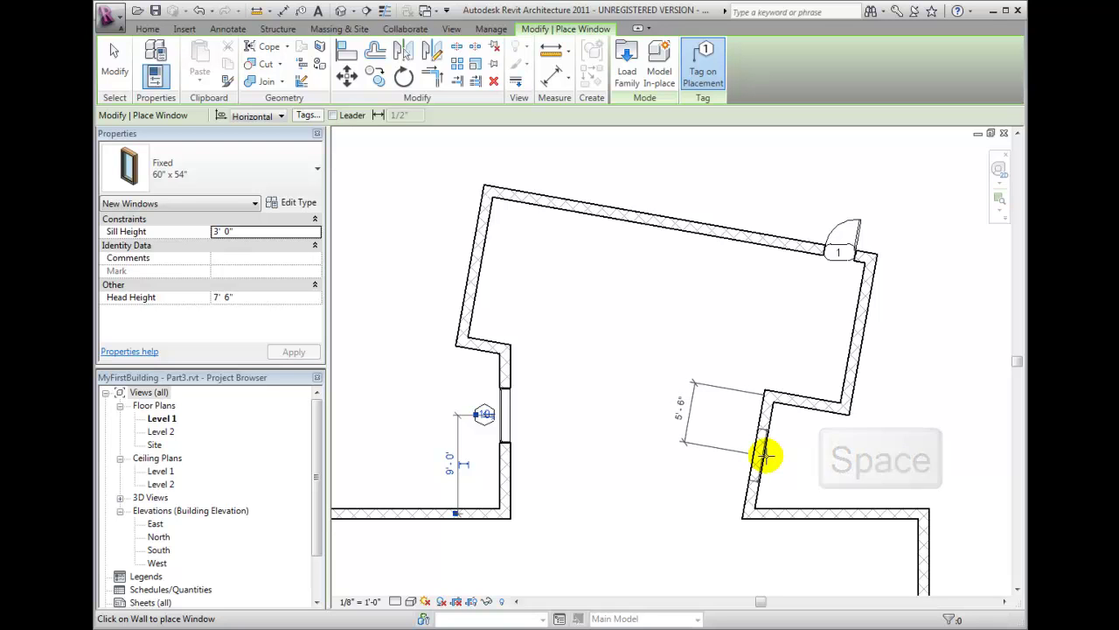
pyautogui.click(765, 455)
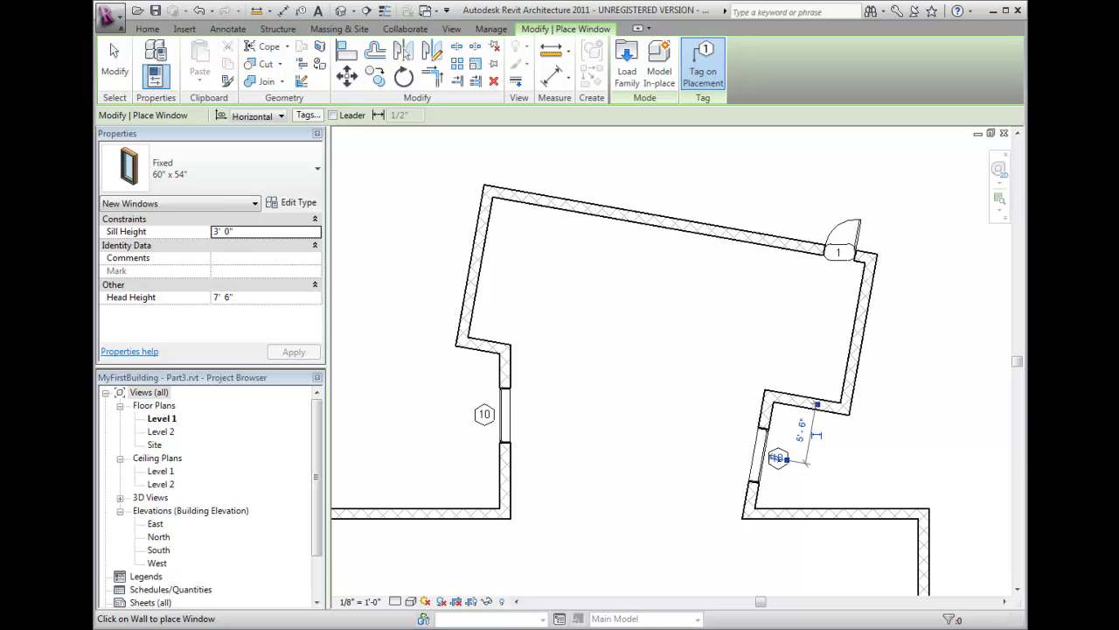
pyautogui.press('s')
pyautogui.press('m')
pyautogui.click(113, 70)
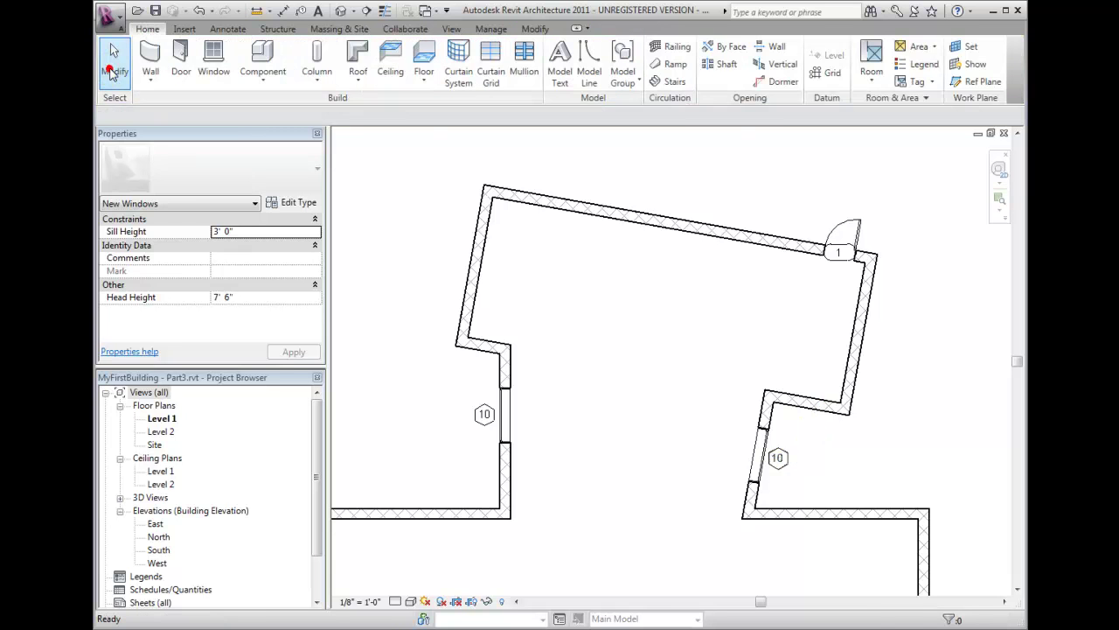
# - Select the west window and move its dimension's witness lines to the lower wall's inner face and the window opening's lower edge
pyautogui.click(500, 414)
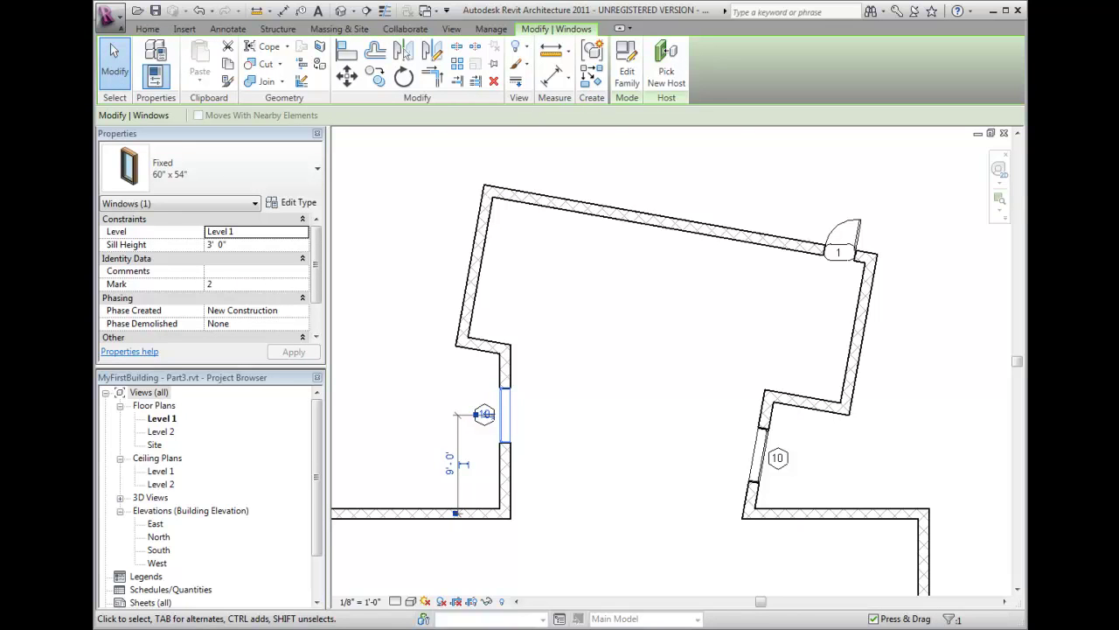
pyautogui.scroll(2, 367, 449)
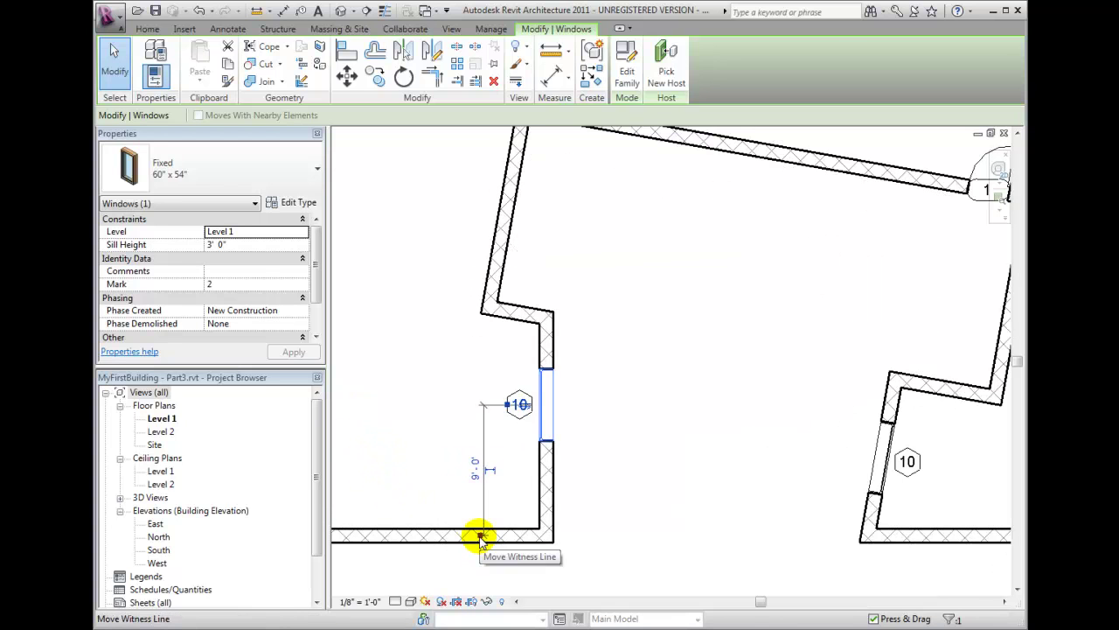
pyautogui.moveTo(480, 536)
pyautogui.mouseDown()
pyautogui.moveTo(481, 559)
pyautogui.moveTo(475, 528)
pyautogui.moveTo(480, 535)
pyautogui.mouseUp()
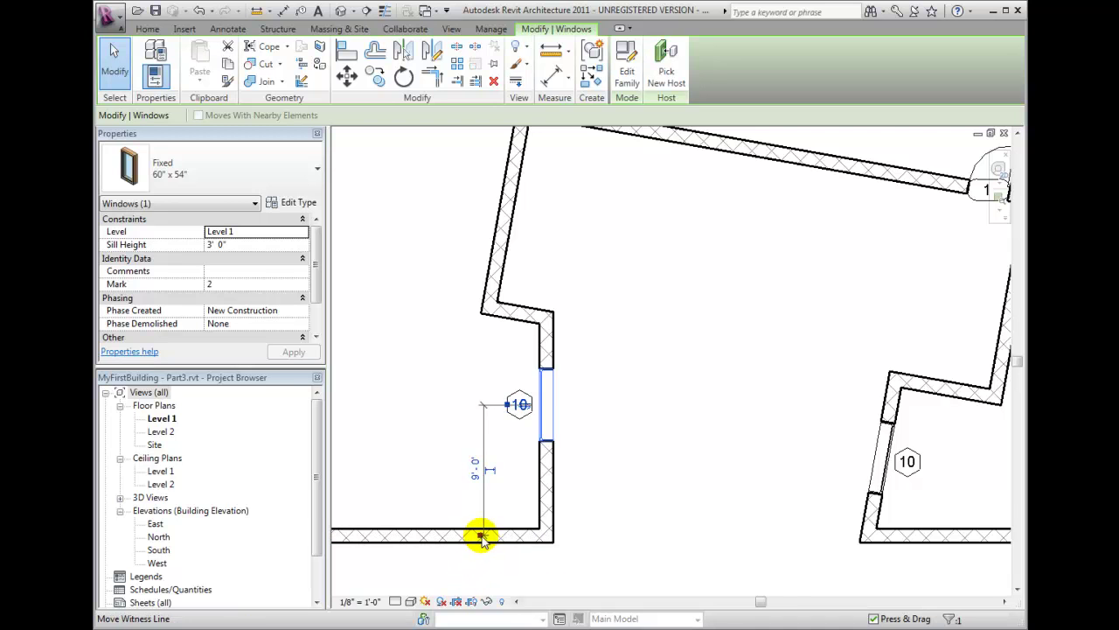
pyautogui.moveTo(481, 537); pyautogui.dragTo(480, 547)
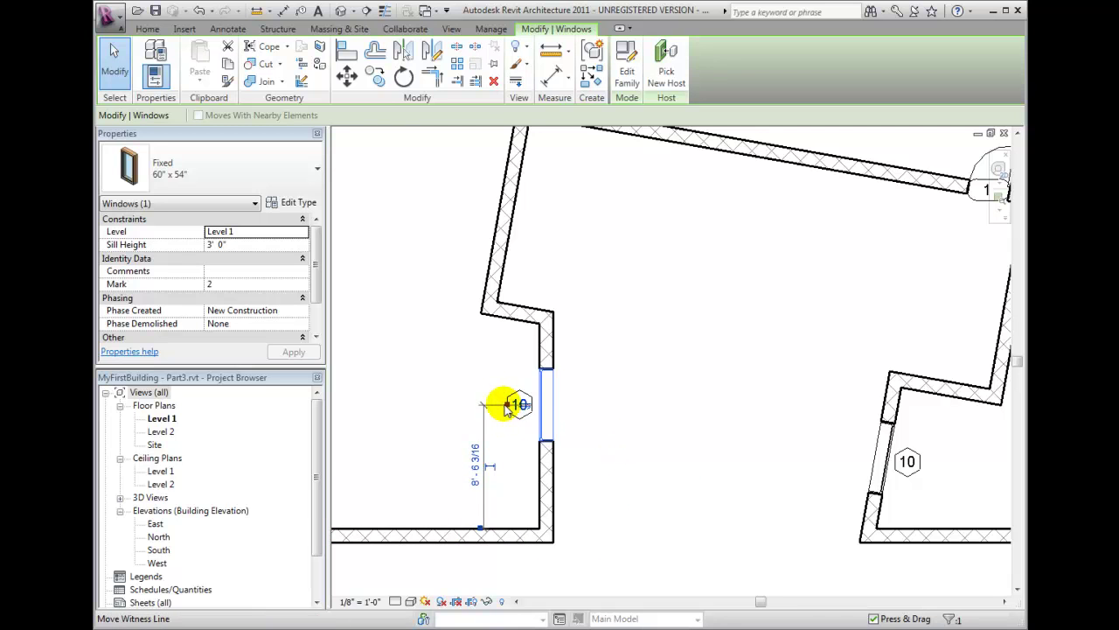
pyautogui.moveTo(510, 404); pyautogui.dragTo(507, 441)
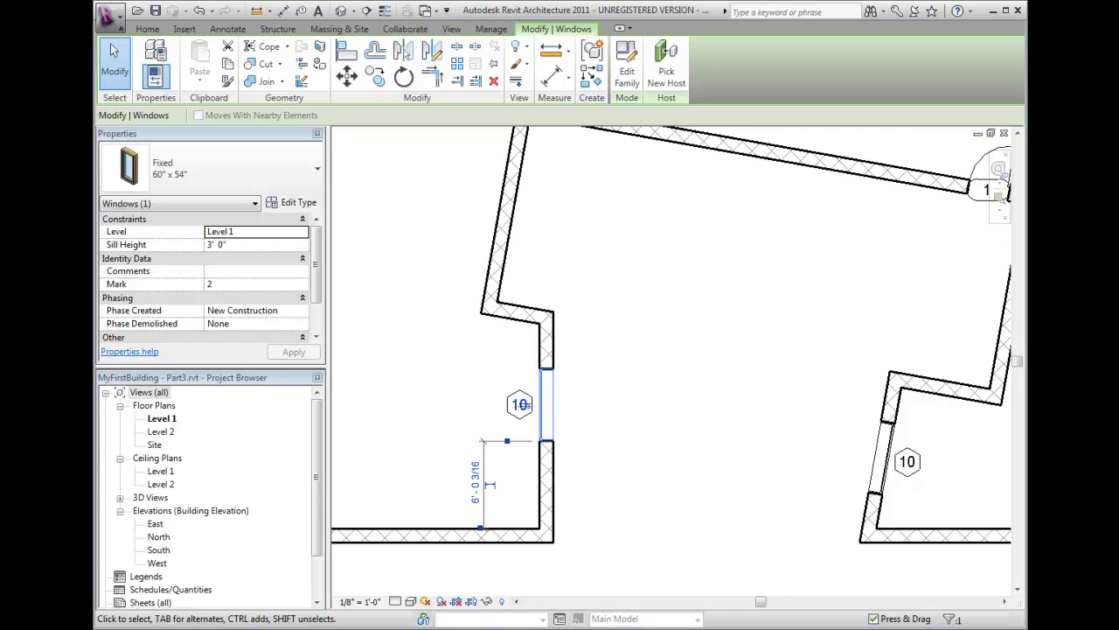
# - Set the distance from the west window's lower edge to the lower wall's inner face to 2'
pyautogui.click(476, 483)
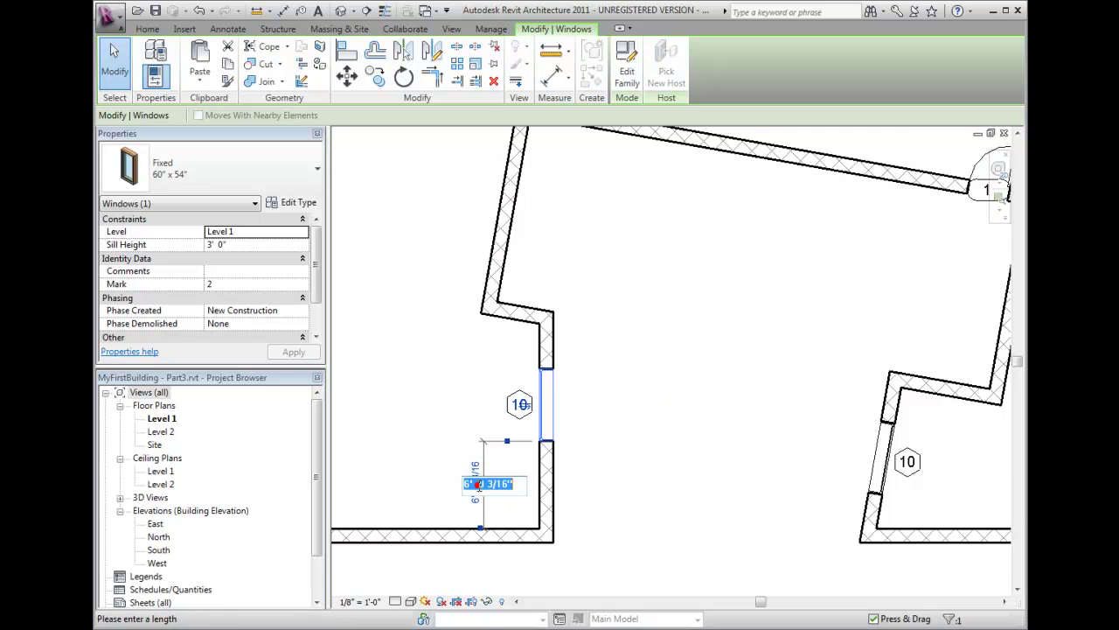
pyautogui.write('2')
pyautogui.press('Return')
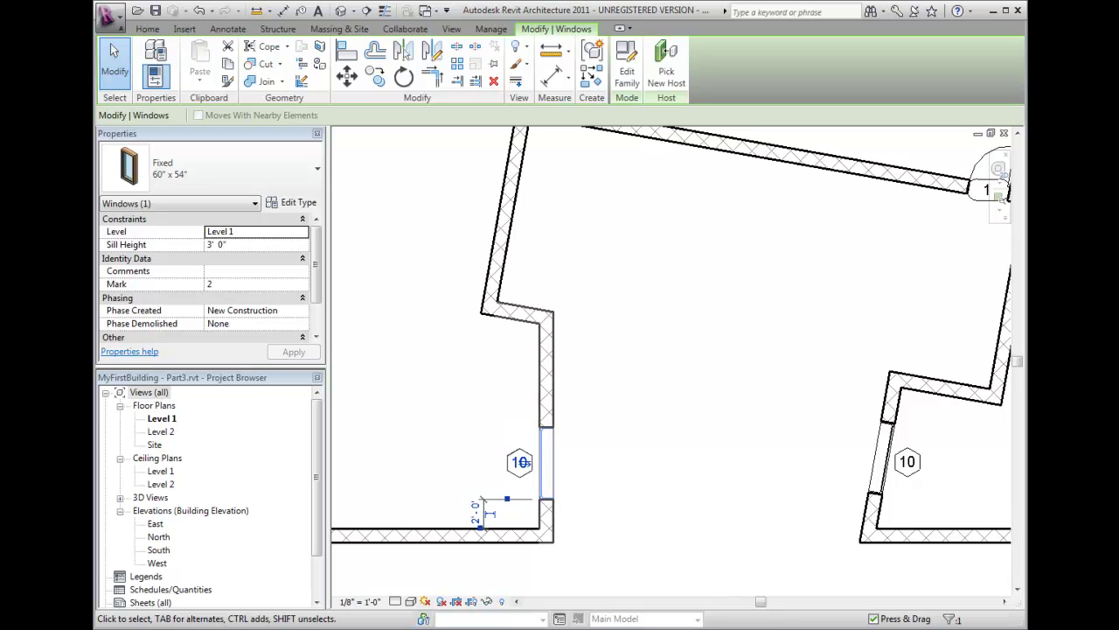